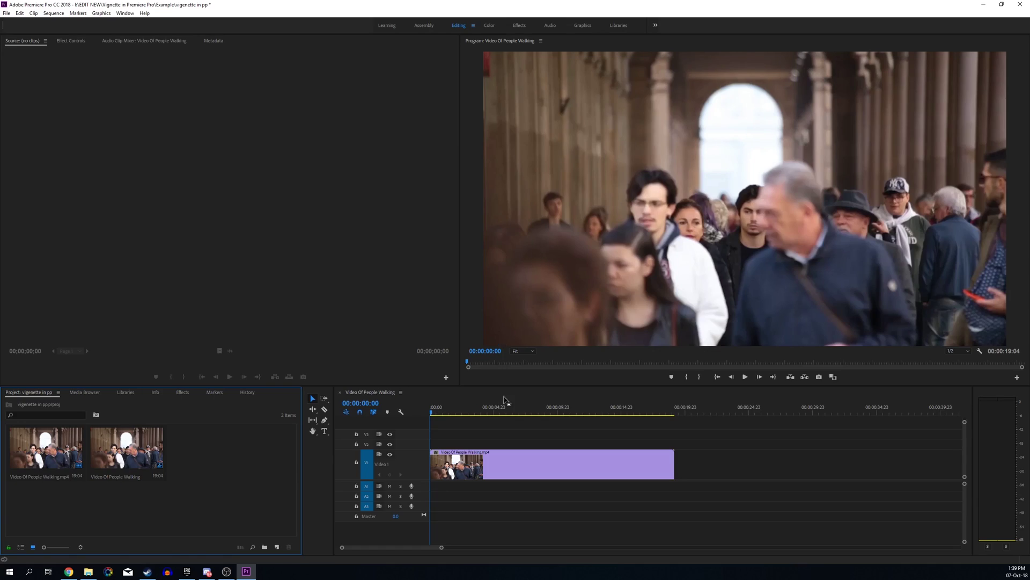
Search the Effects panel for 'circ' and drop the Circle effect onto the crowd-walking clip.
{"action": "left_click", "coordinate": [614, 475]}
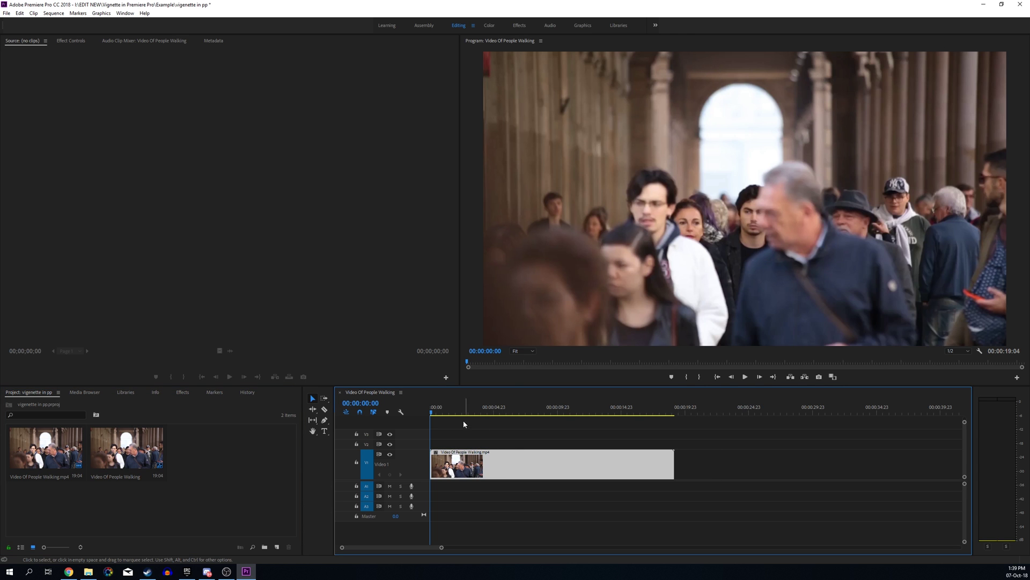
{"action": "mouse_move", "coordinate": [433, 412]}
{"action": "left_mouse_down"}
{"action": "mouse_move", "coordinate": [637, 415]}
{"action": "mouse_move", "coordinate": [426, 411]}
{"action": "left_mouse_up"}
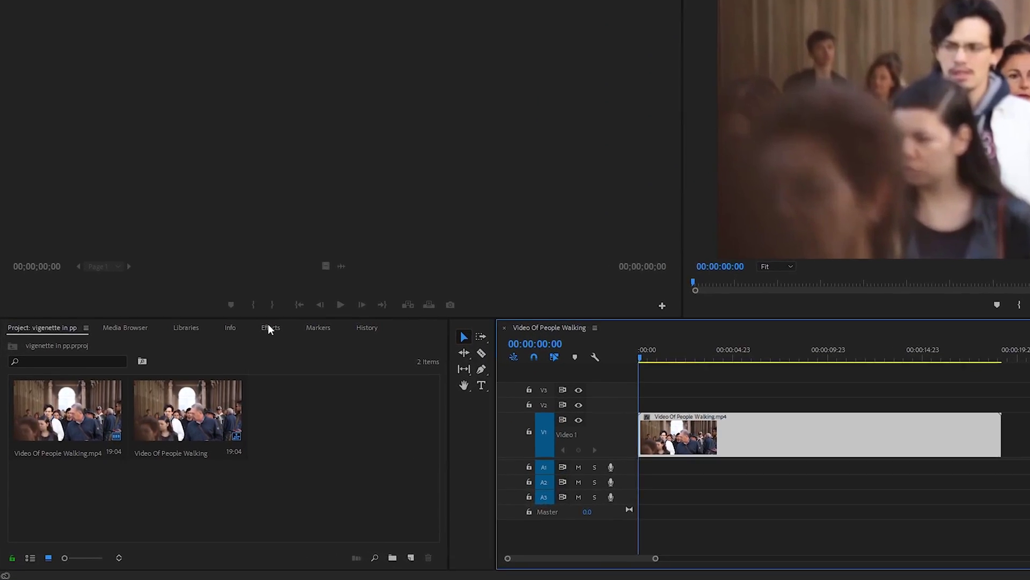
{"action": "left_click", "coordinate": [177, 398]}
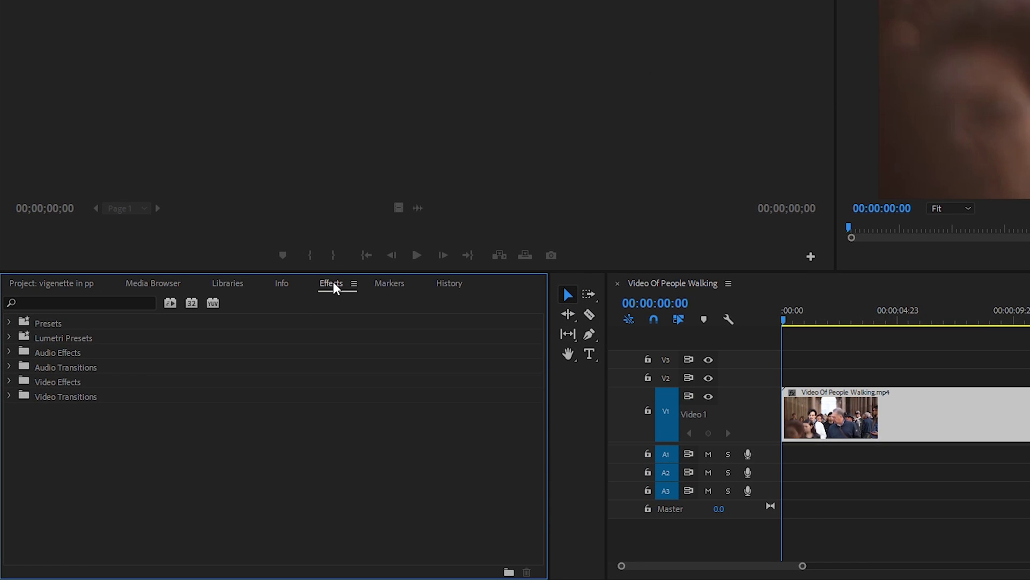
{"action": "left_click", "coordinate": [204, 22]}
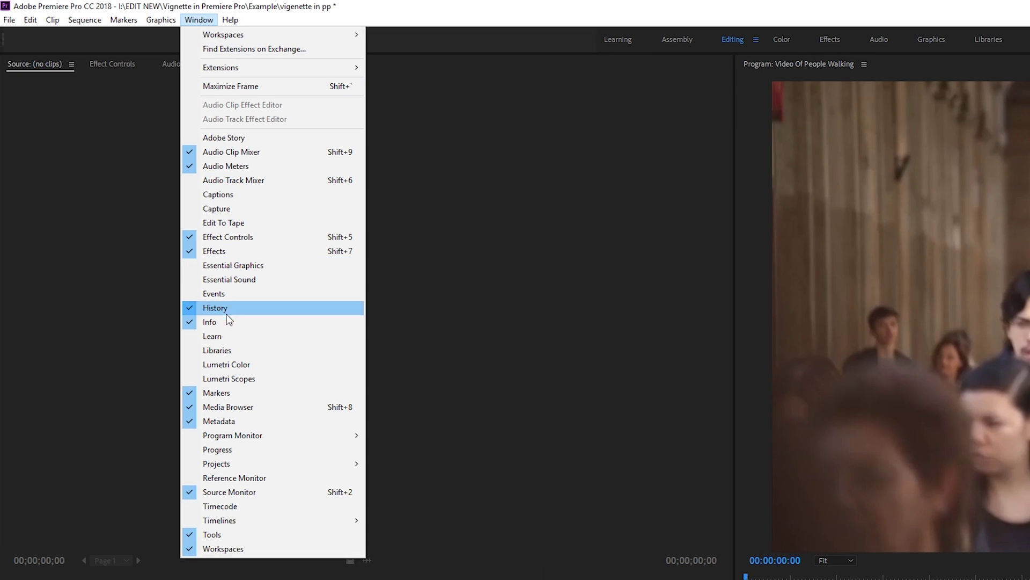
{"action": "left_click", "coordinate": [226, 250]}
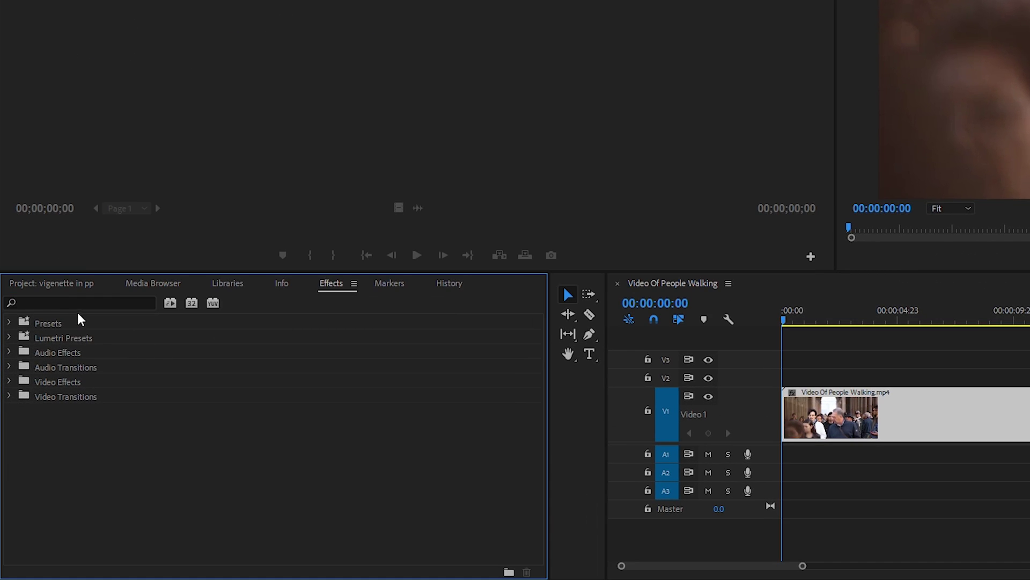
{"action": "left_click", "coordinate": [49, 316]}
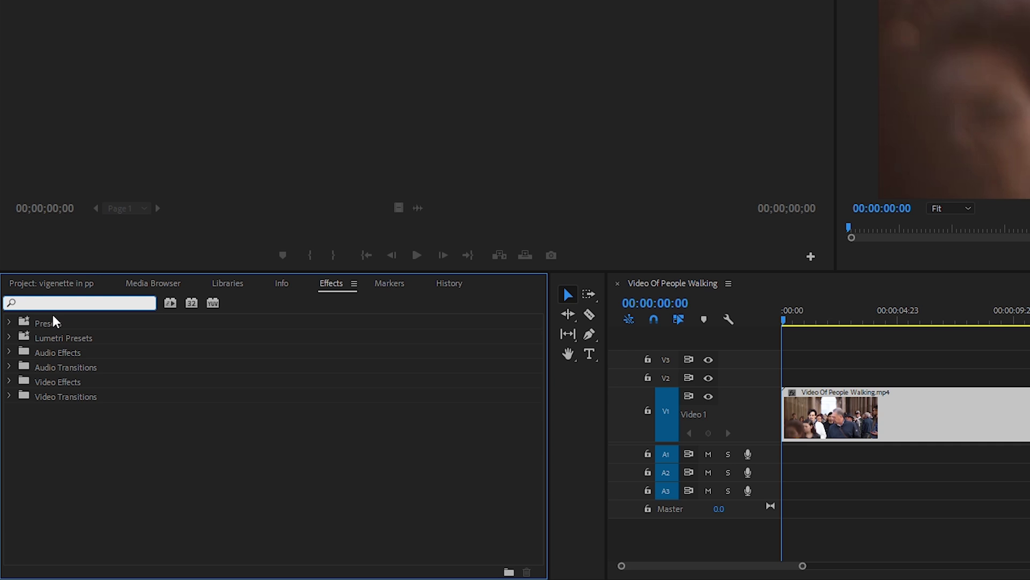
{"action": "type", "text": "circ"}
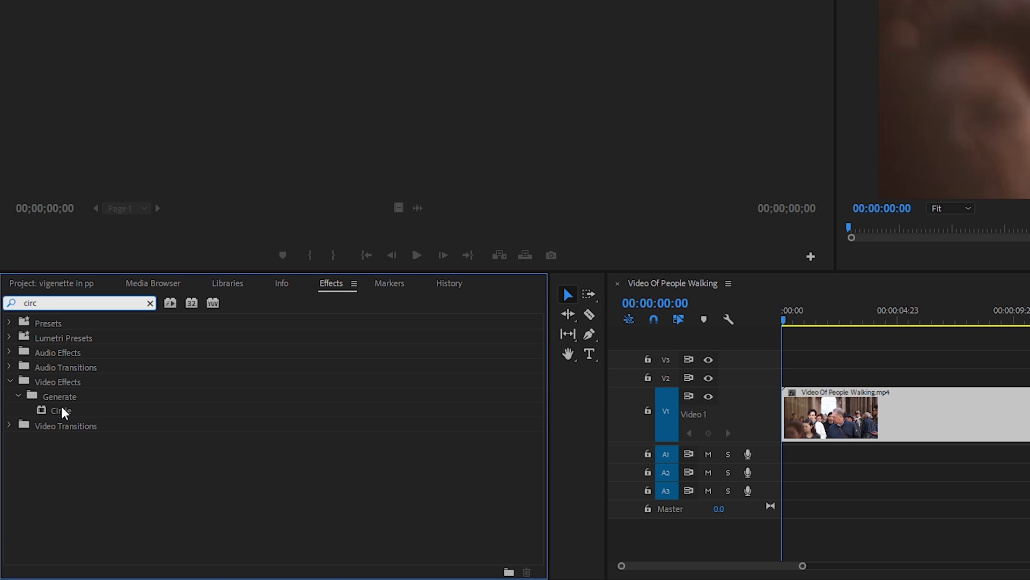
{"action": "left_click_drag", "start_coordinate": [59, 412], "coordinate": [835, 409]}
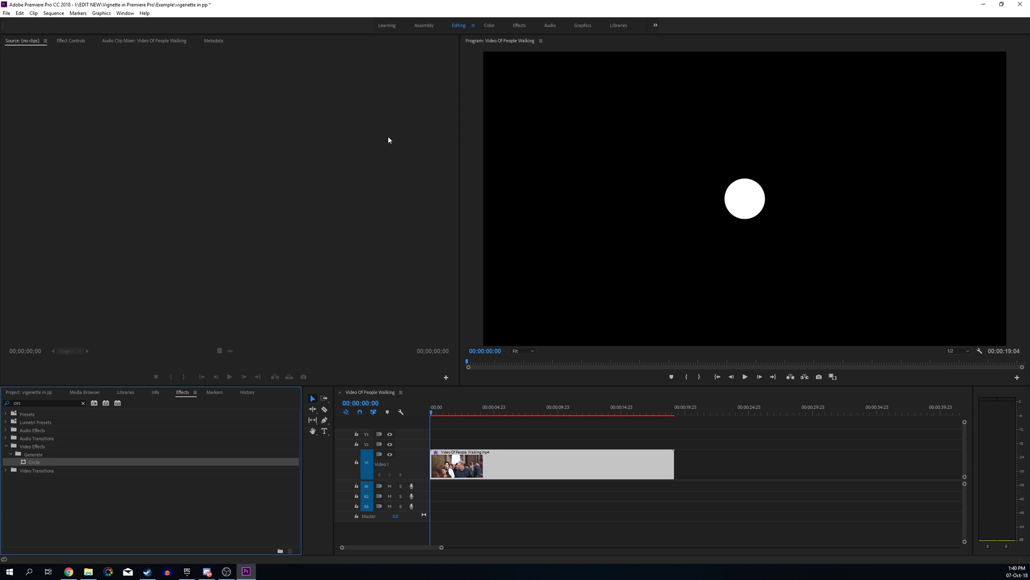
Bring up Effect Controls showing the clip's Circle effect settings.
{"action": "left_click", "coordinate": [69, 42]}
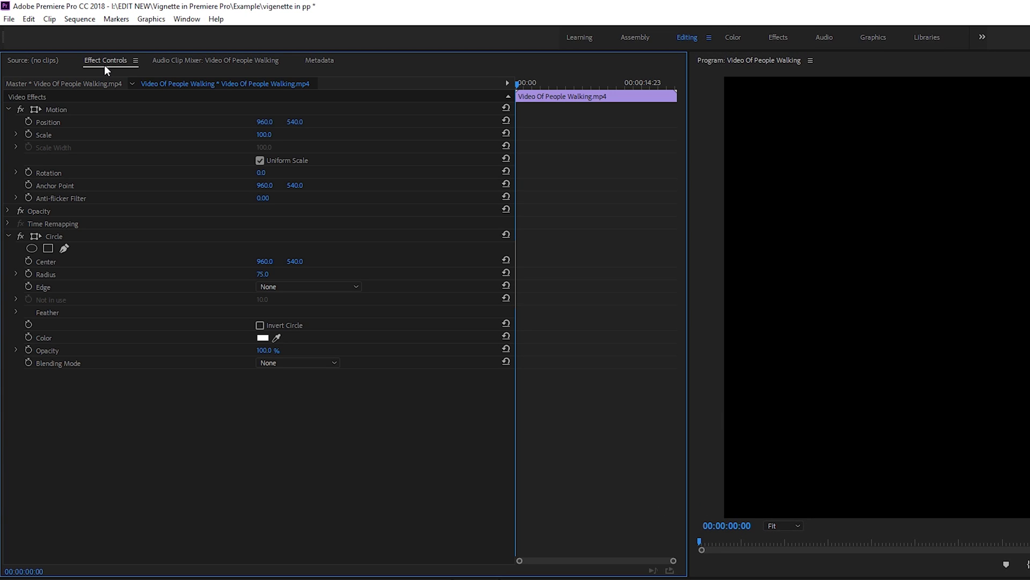
{"action": "left_click", "coordinate": [184, 19]}
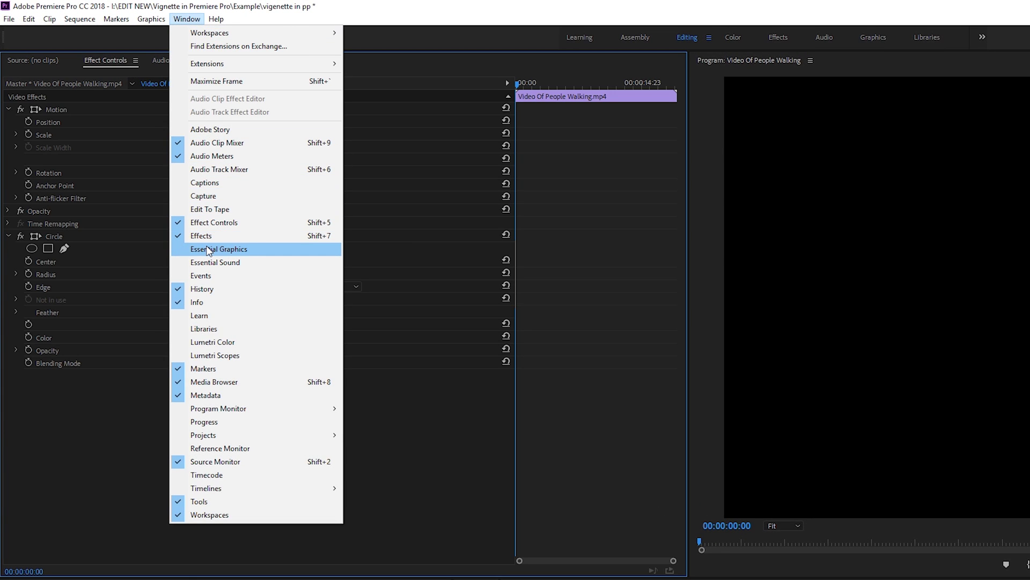
{"action": "left_click", "coordinate": [210, 225]}
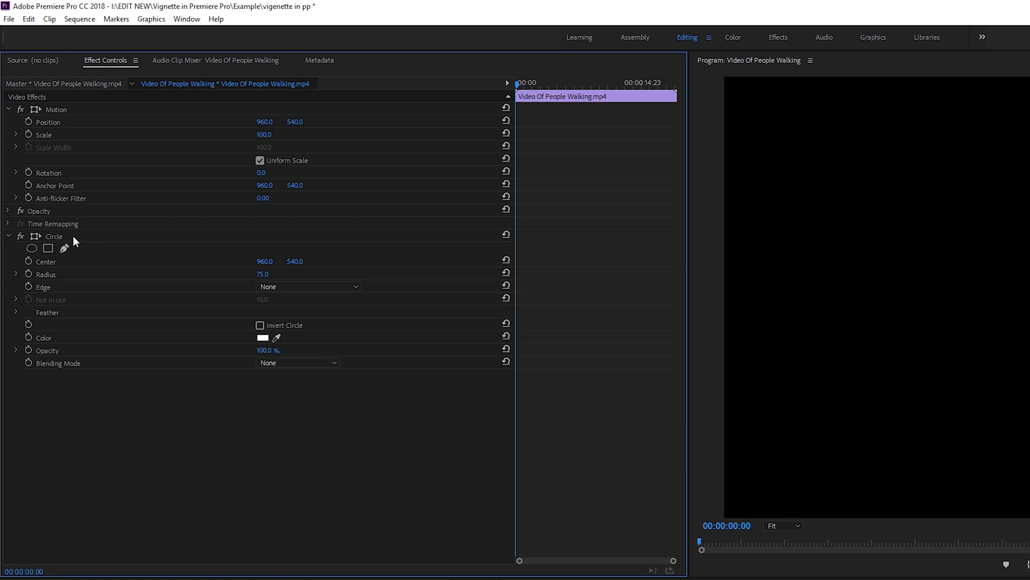
{"action": "left_click", "coordinate": [74, 237]}
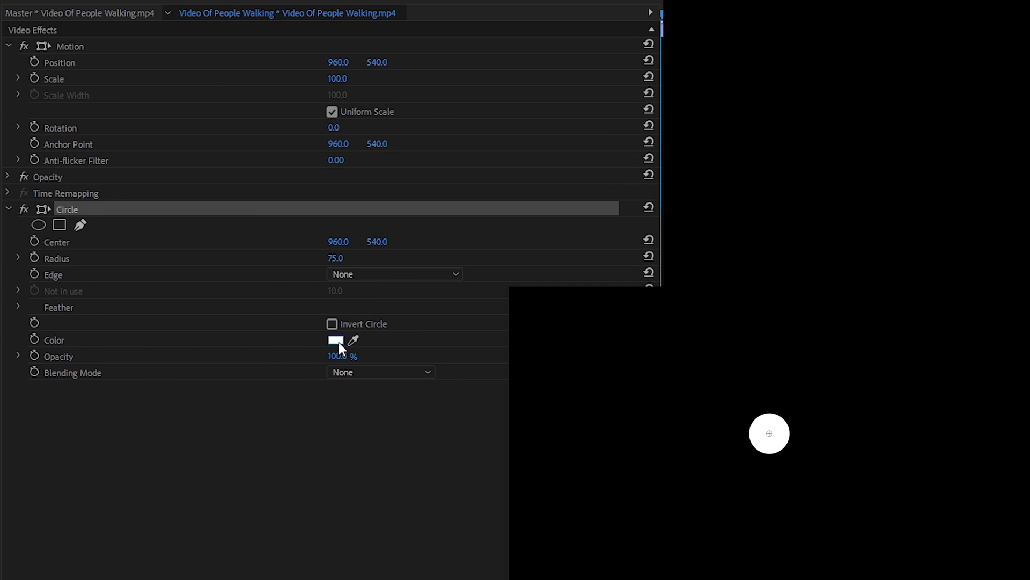
Make the circle black, blend it with Multiply, invert it, and expand Feather.
{"action": "left_click", "coordinate": [262, 337]}
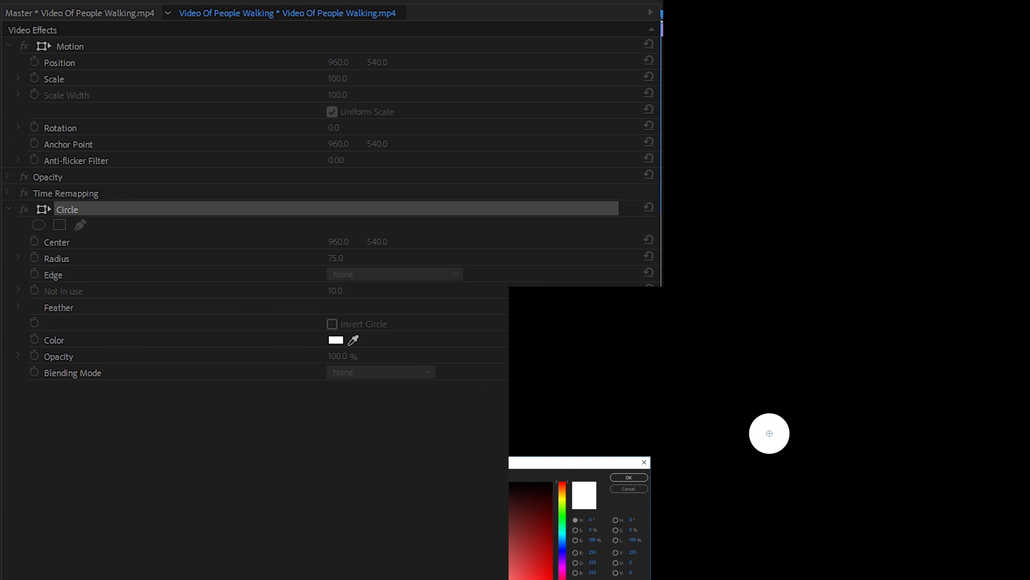
{"action": "left_click", "coordinate": [629, 477]}
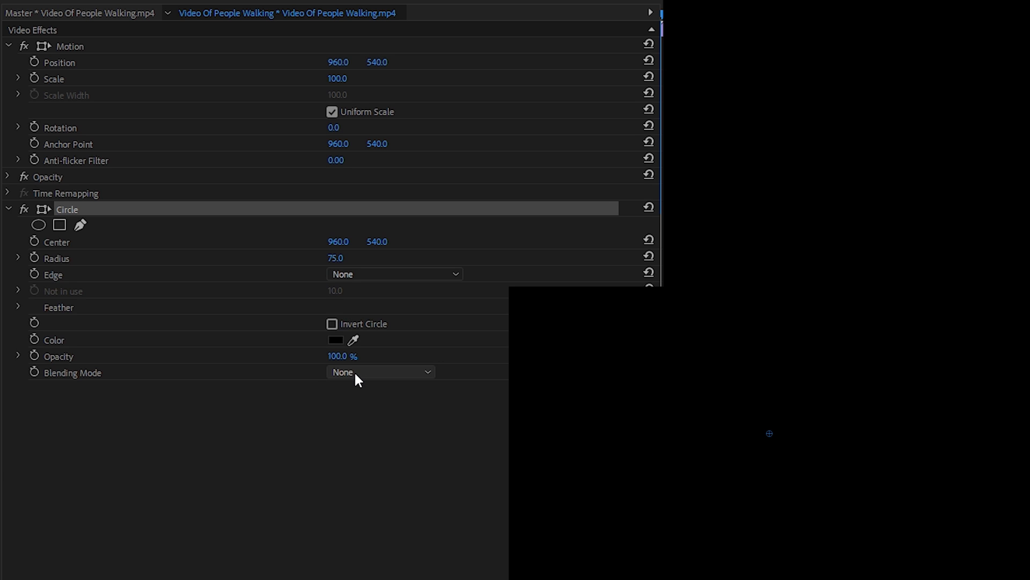
{"action": "left_click", "coordinate": [357, 373]}
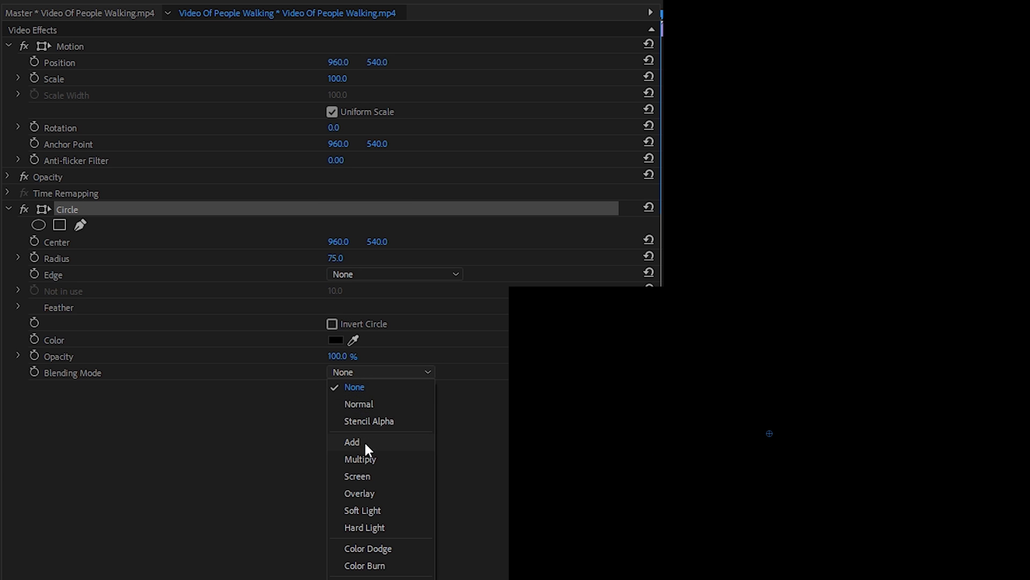
{"action": "left_click", "coordinate": [363, 459]}
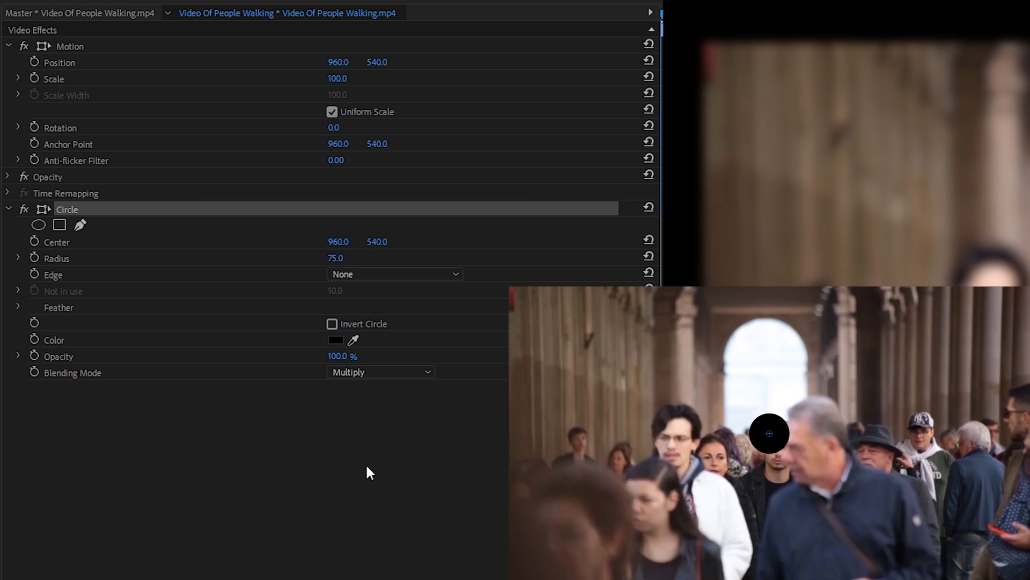
{"action": "left_click", "coordinate": [332, 324]}
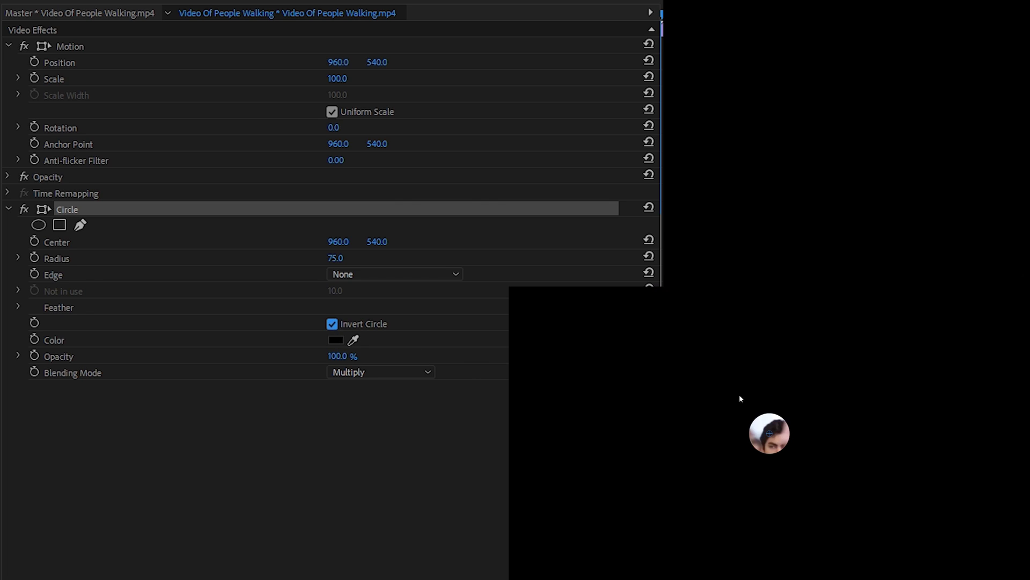
{"action": "left_click", "coordinate": [18, 307]}
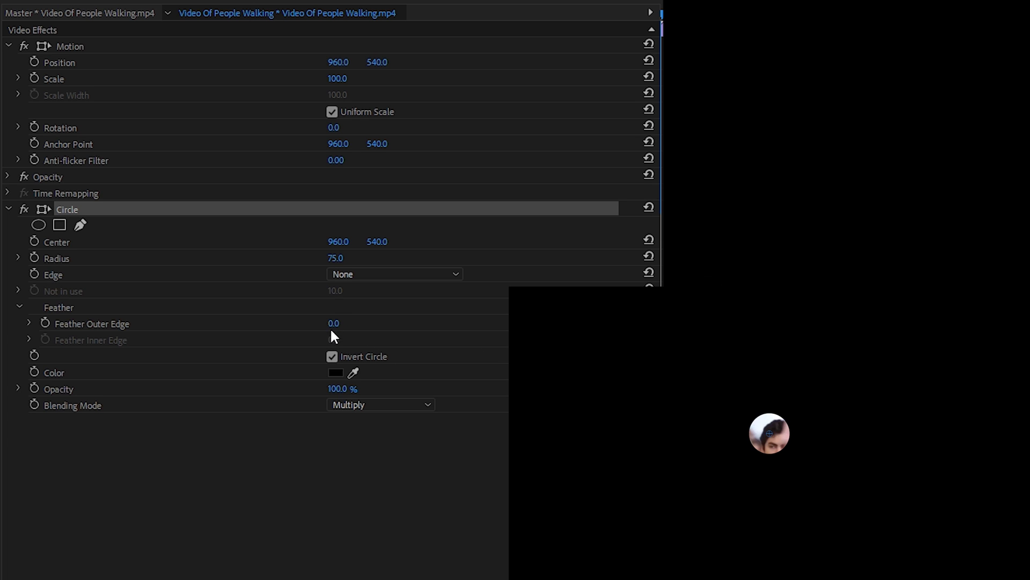
Raise the Circle's Feather Outer Edge to 120.0.
{"action": "left_click_drag", "start_coordinate": [333, 323], "coordinate": [342, 324]}
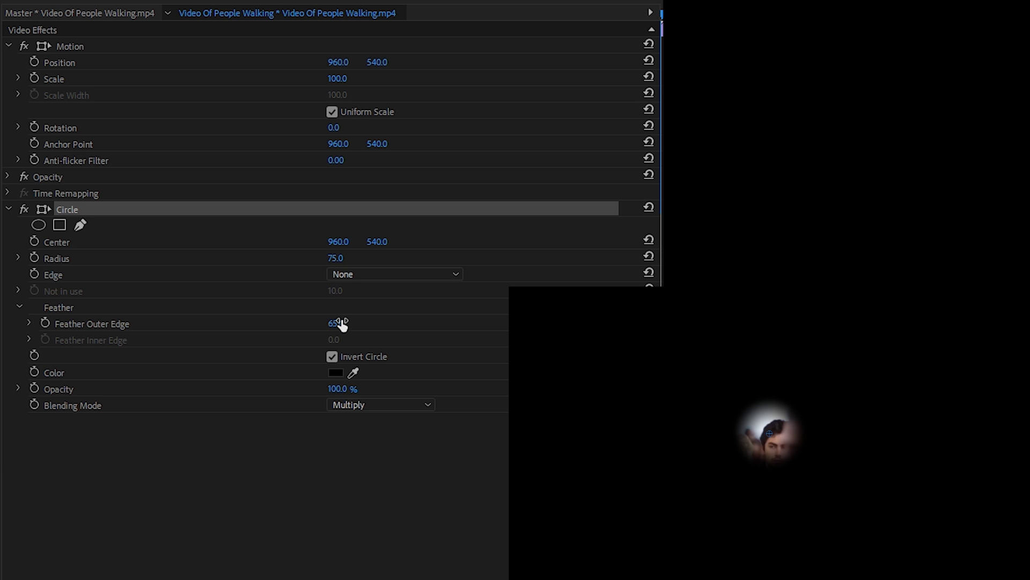
{"action": "left_click", "coordinate": [342, 323]}
{"action": "left_click", "coordinate": [266, 465]}
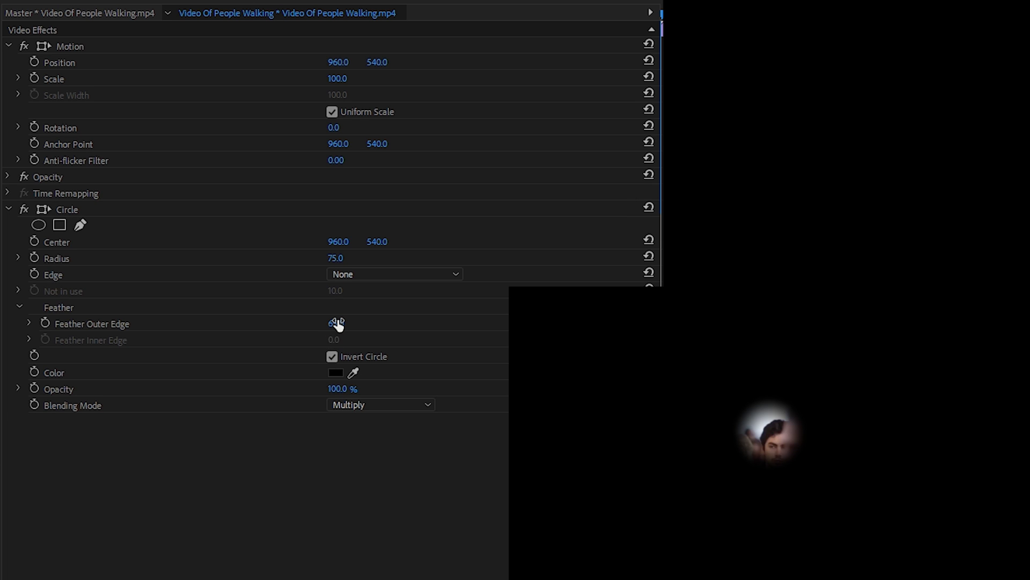
{"action": "left_click_drag", "start_coordinate": [337, 324], "coordinate": [360, 324]}
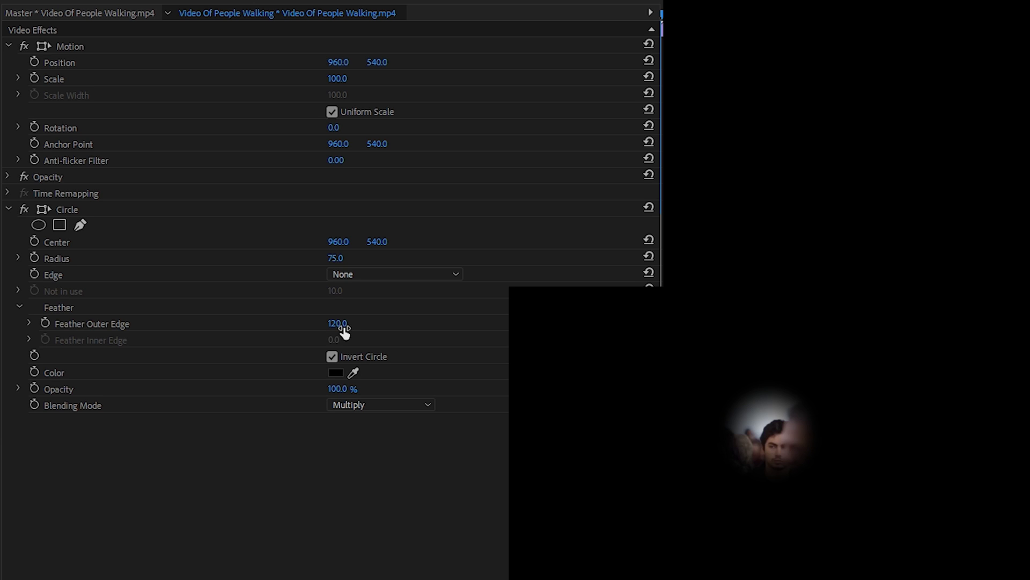
Expand Radius and drag its slider until the circle's radius reaches 600.0.
{"action": "left_click", "coordinate": [18, 258]}
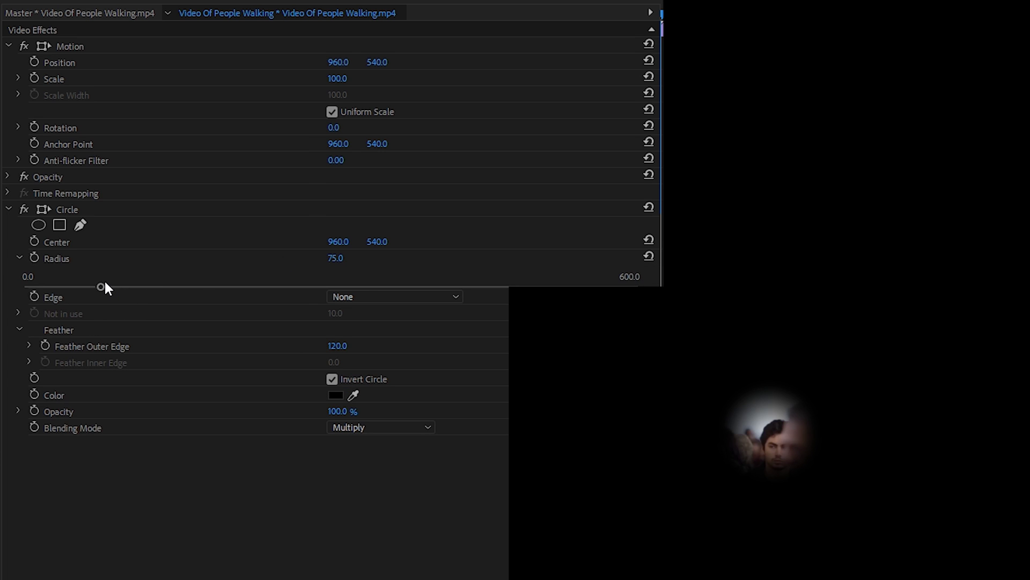
{"action": "left_click_drag", "start_coordinate": [100, 288], "coordinate": [481, 285]}
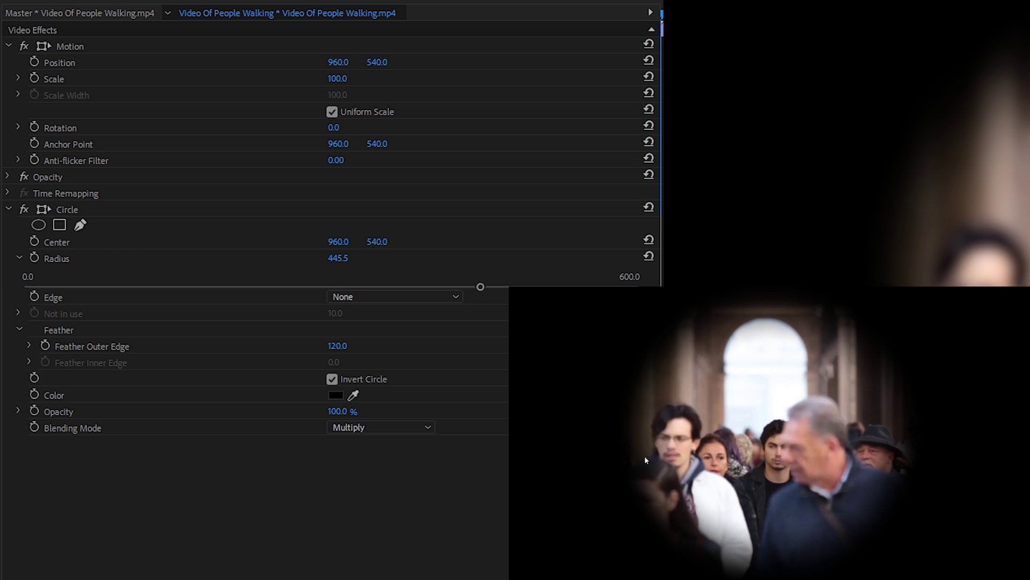
{"action": "left_click_drag", "start_coordinate": [480, 285], "coordinate": [639, 286]}
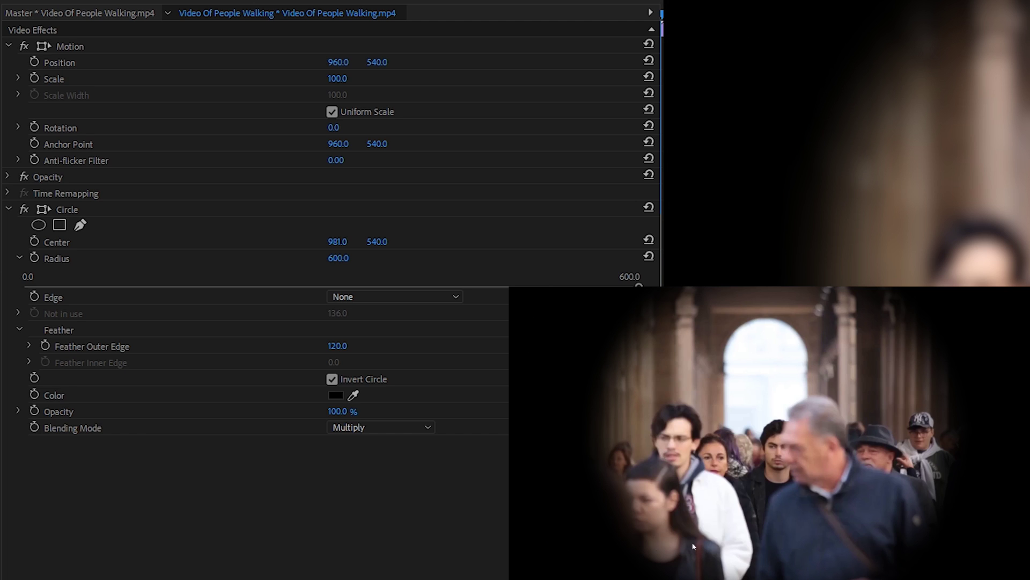
Set the Circle blending mode to Darken and its opacity to 35%.
{"action": "left_click", "coordinate": [357, 427]}
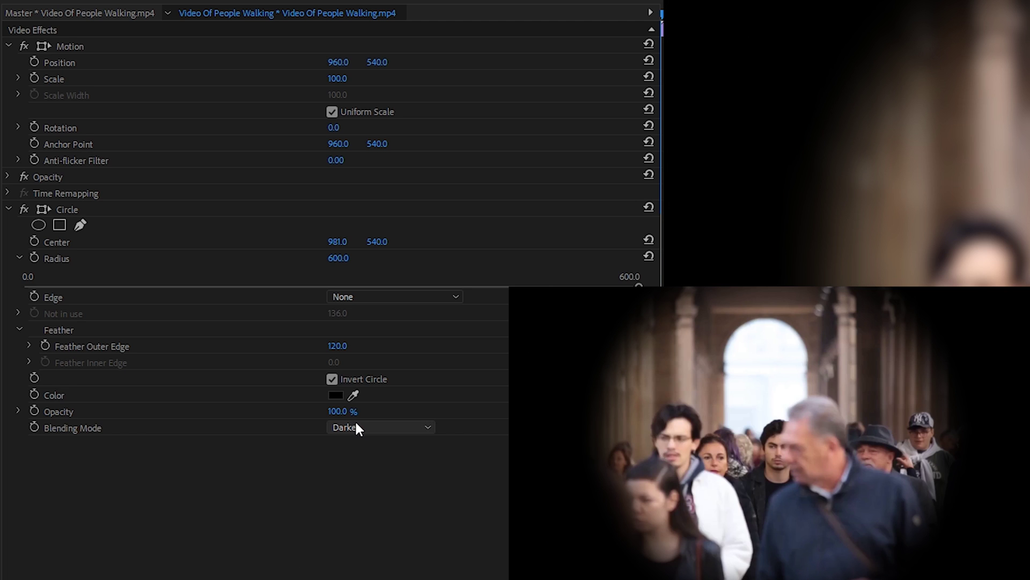
{"action": "left_click", "coordinate": [337, 411]}
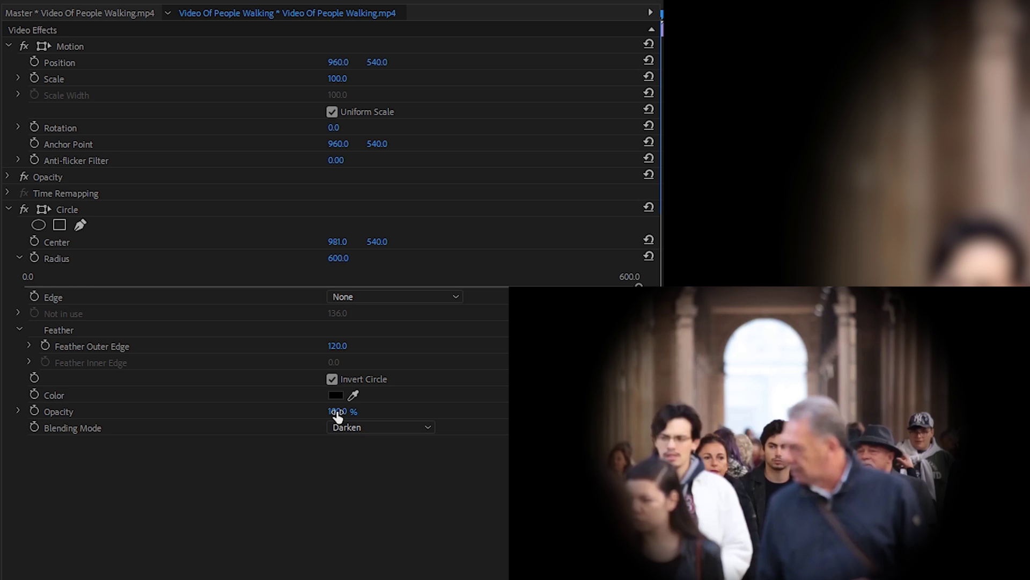
{"action": "type", "text": "46"}
{"action": "key", "text": "Return"}
{"action": "left_click_drag", "start_coordinate": [337, 411], "coordinate": [327, 411]}
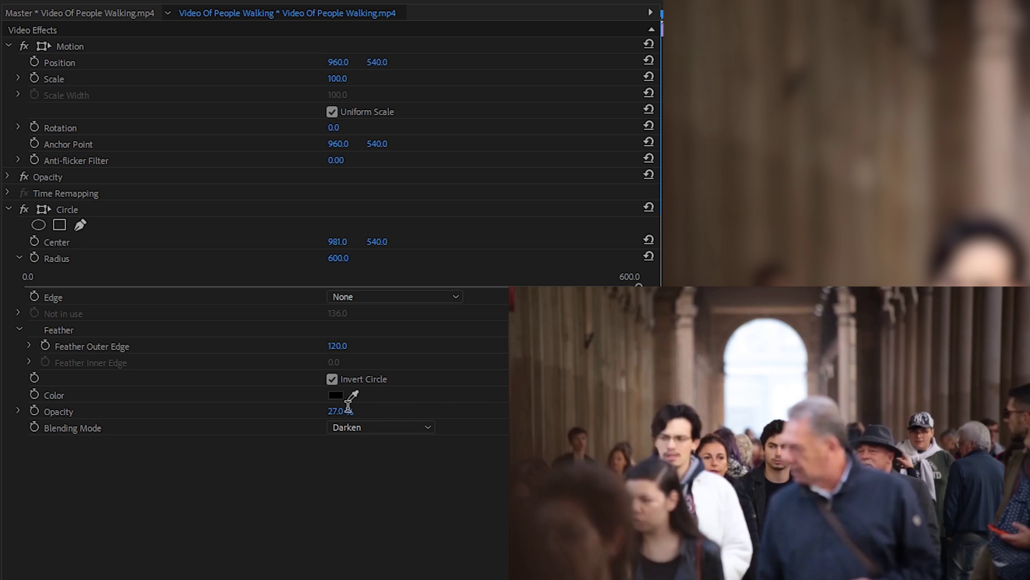
{"action": "left_click", "coordinate": [346, 411]}
{"action": "type", "text": "35"}
{"action": "key", "text": "Return"}
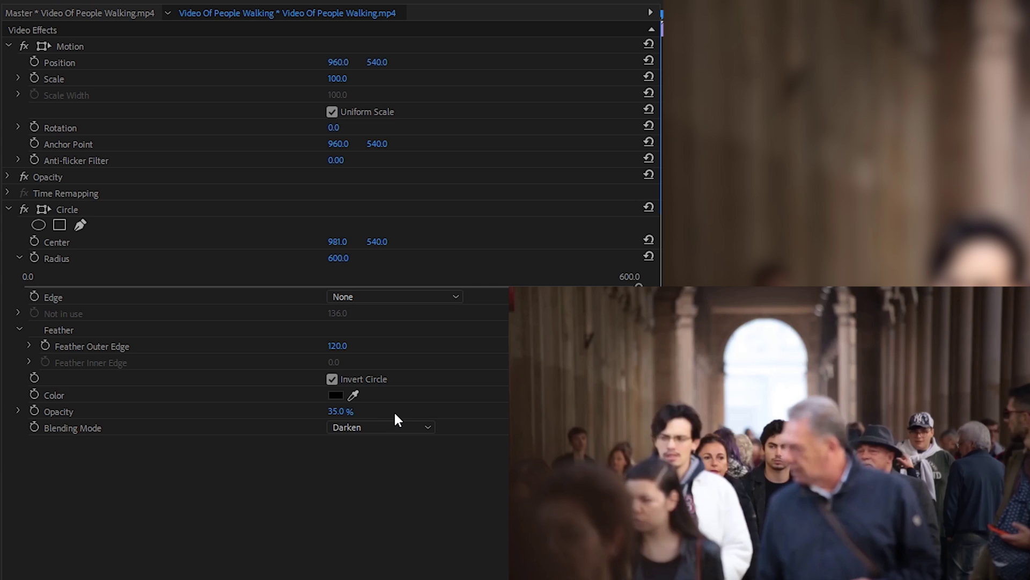
Change the circle colour to red by setting R to 255 in the Color Picker.
{"action": "left_click", "coordinate": [335, 395]}
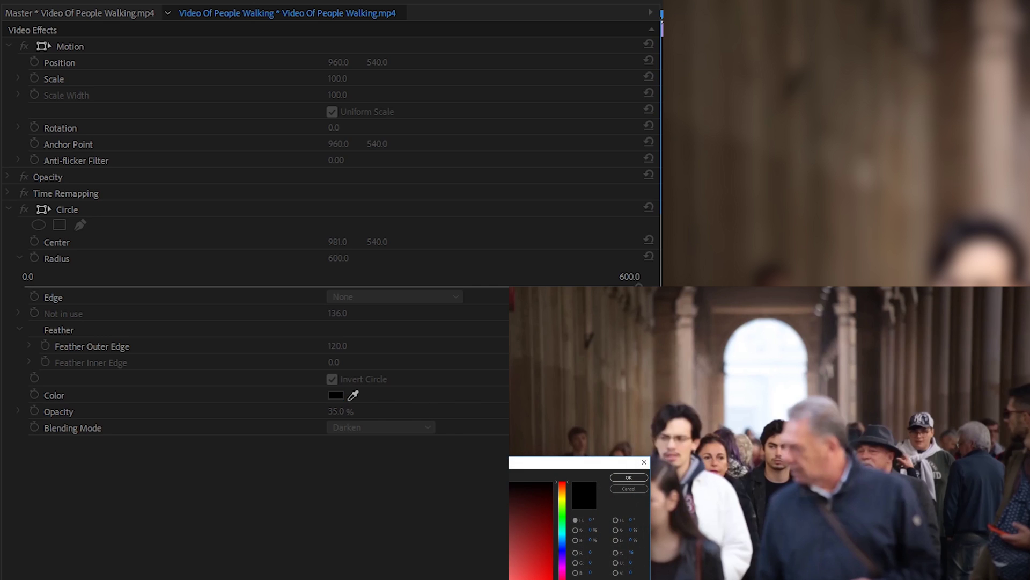
{"action": "type", "text": "255"}
{"action": "left_click", "coordinate": [628, 477]}
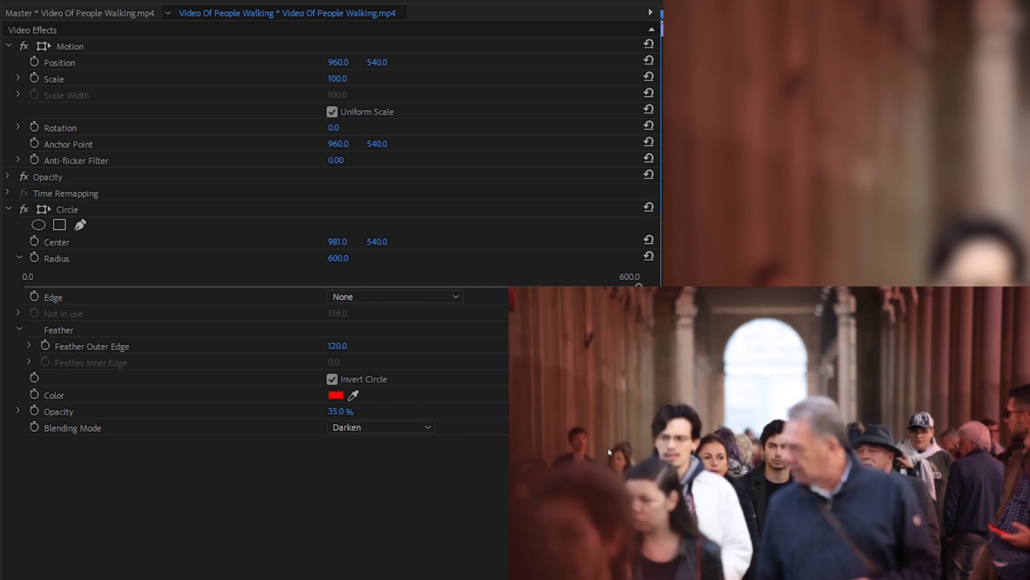